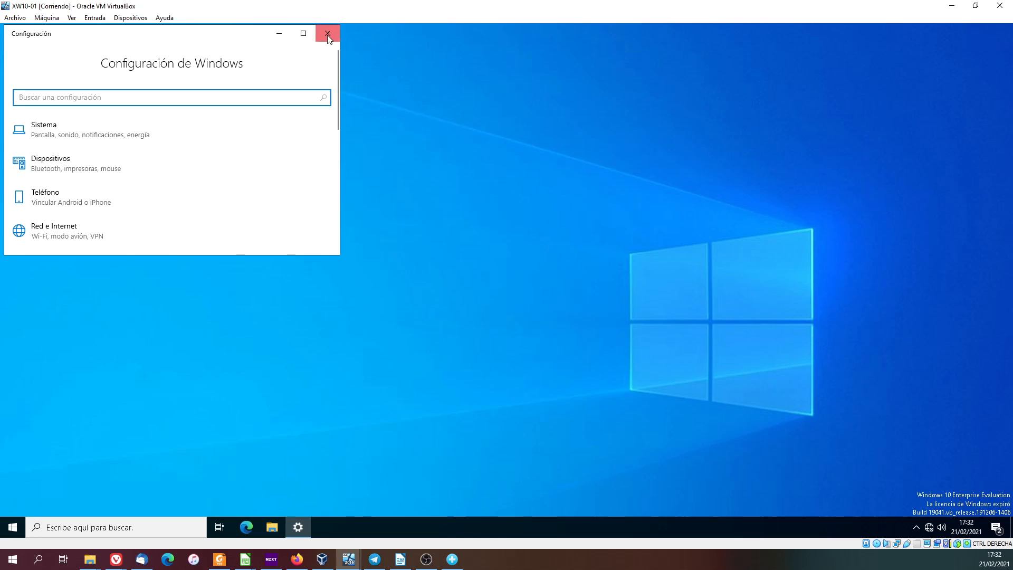
# Open the computer's system information page (Acerca de) through Control Panel's Sistema y seguridad category and maximize its window.
pyautogui.click(13, 529)
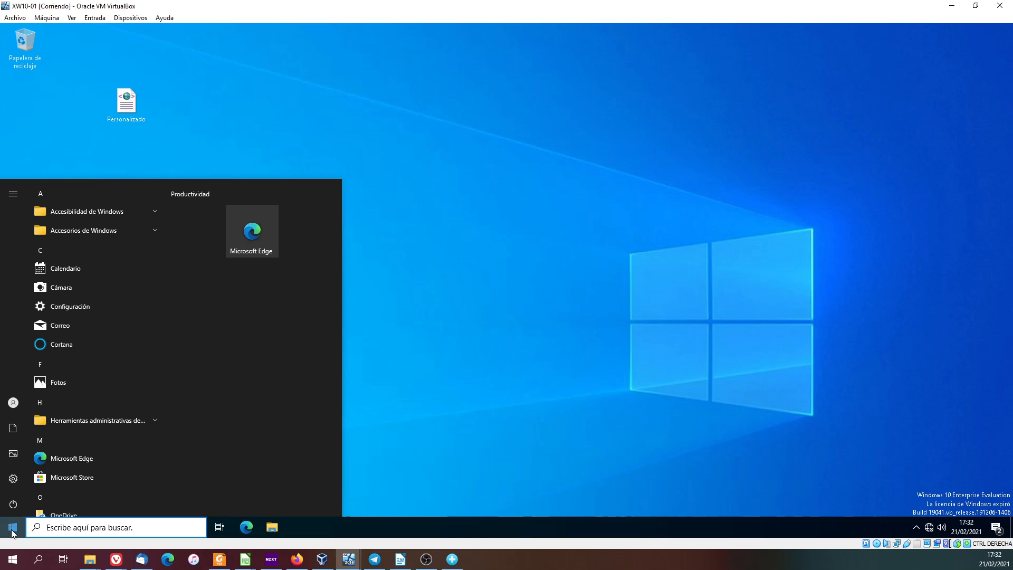
pyautogui.write('pan')
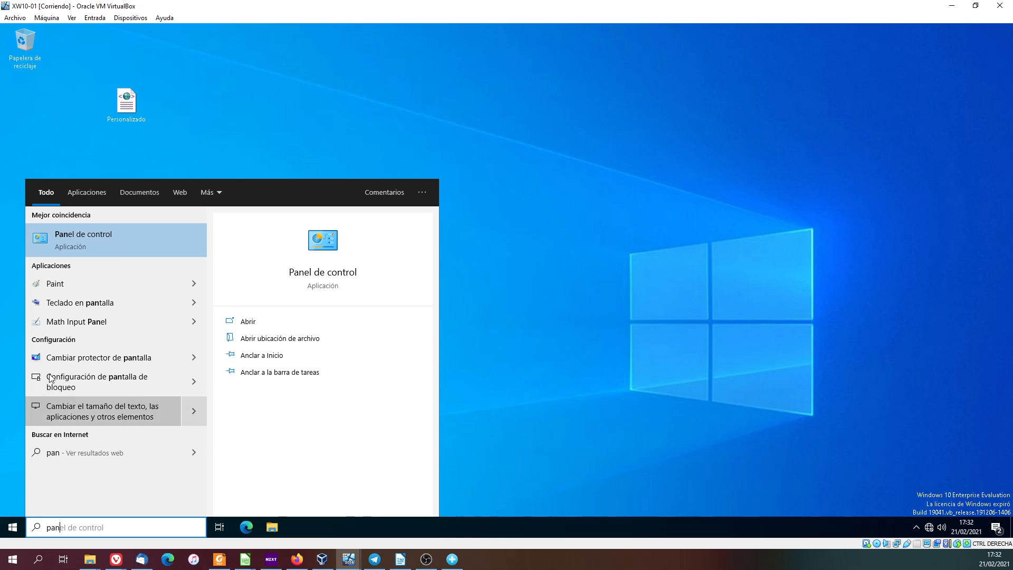
pyautogui.click(113, 233)
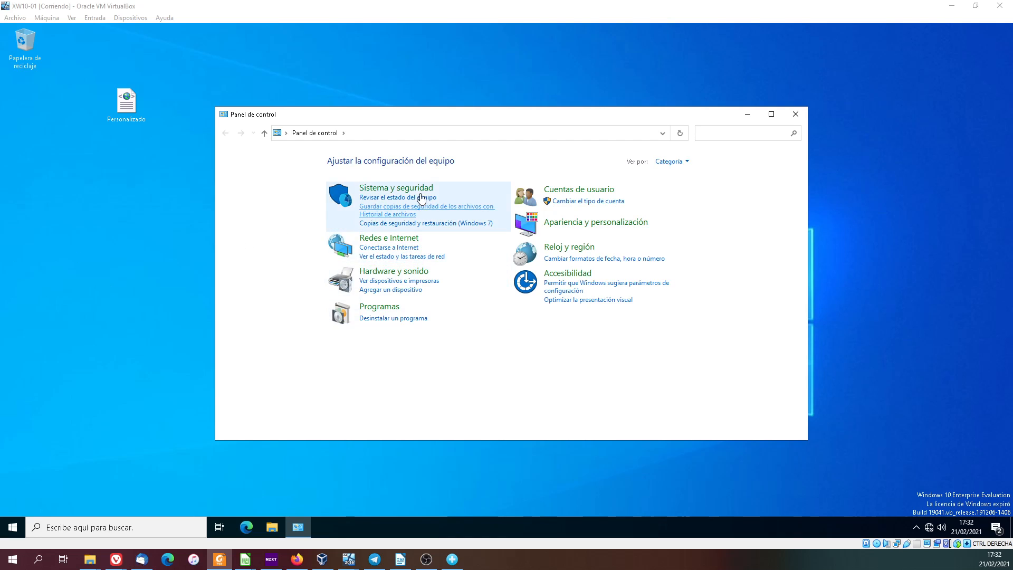
pyautogui.click(405, 189)
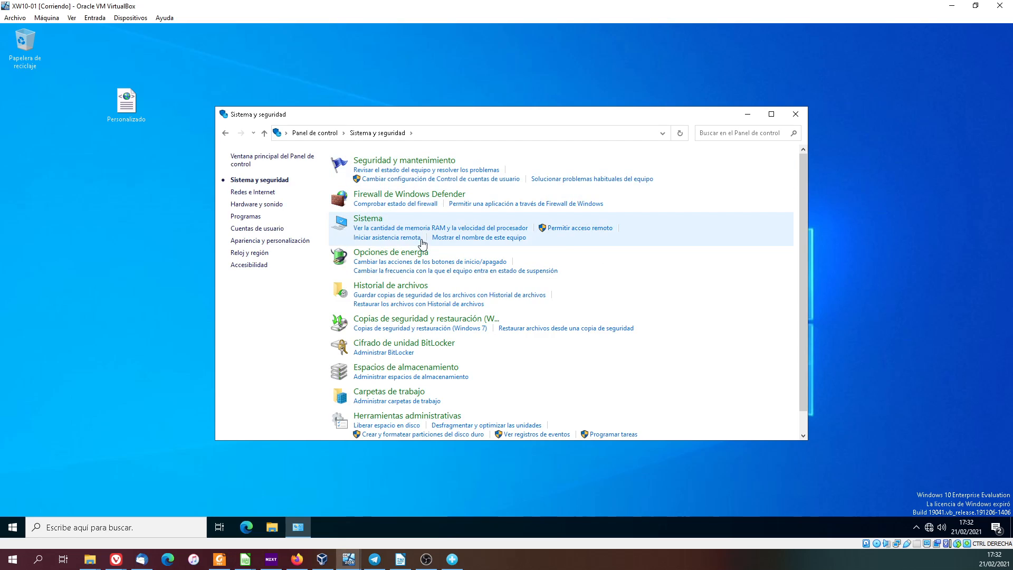
pyautogui.scroll(-1, 385, 332)
pyautogui.click(367, 204)
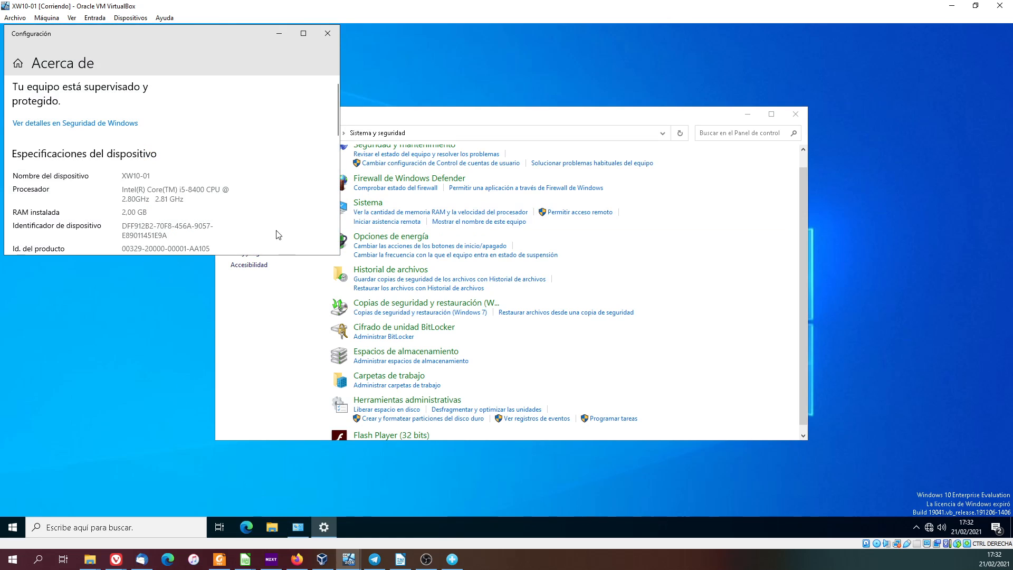
pyautogui.click(304, 35)
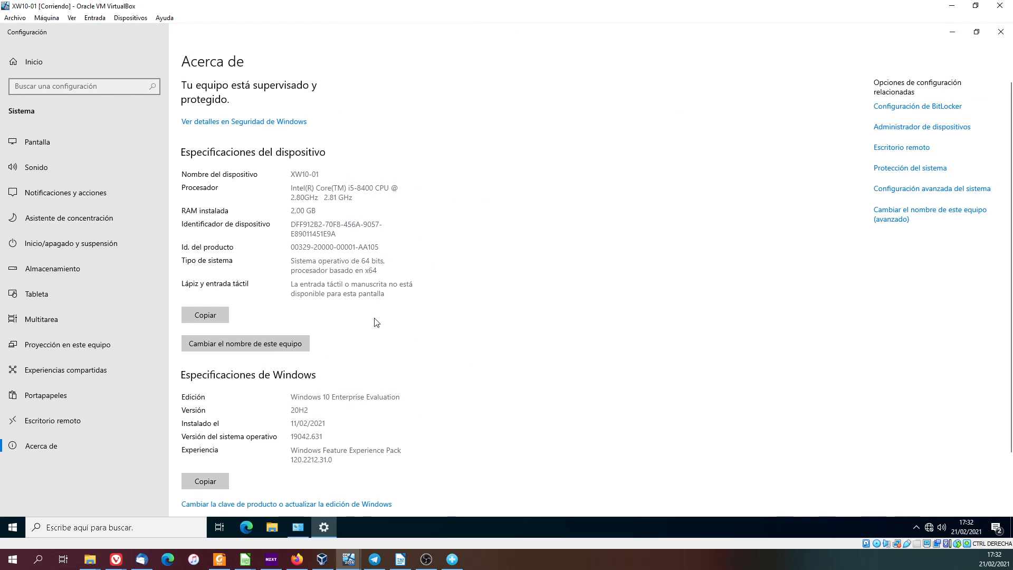
# Change the computer's membership from workgroup to the domain xilgaro.local in the advanced computer name settings.
pyautogui.click(916, 215)
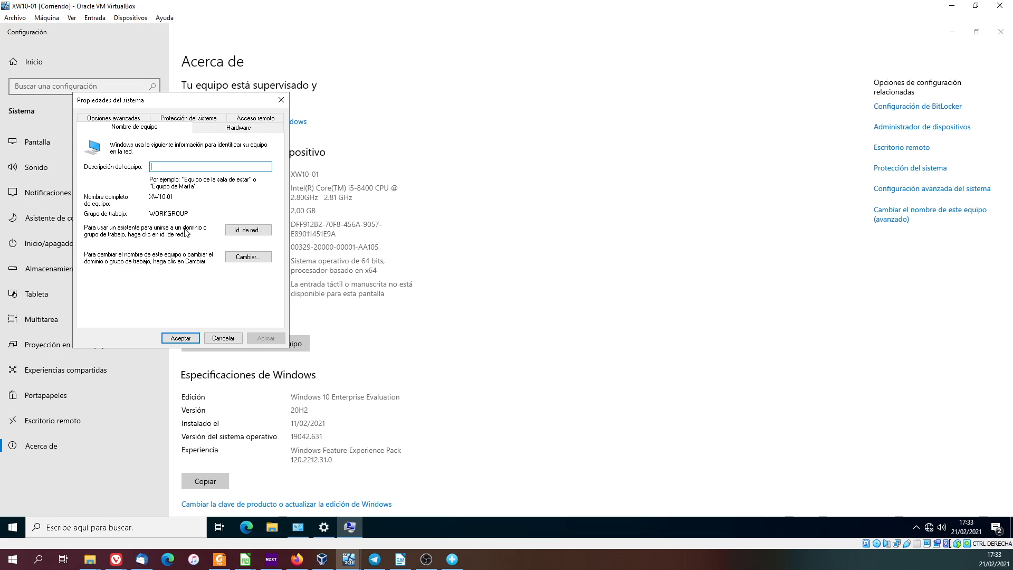
pyautogui.click(230, 258)
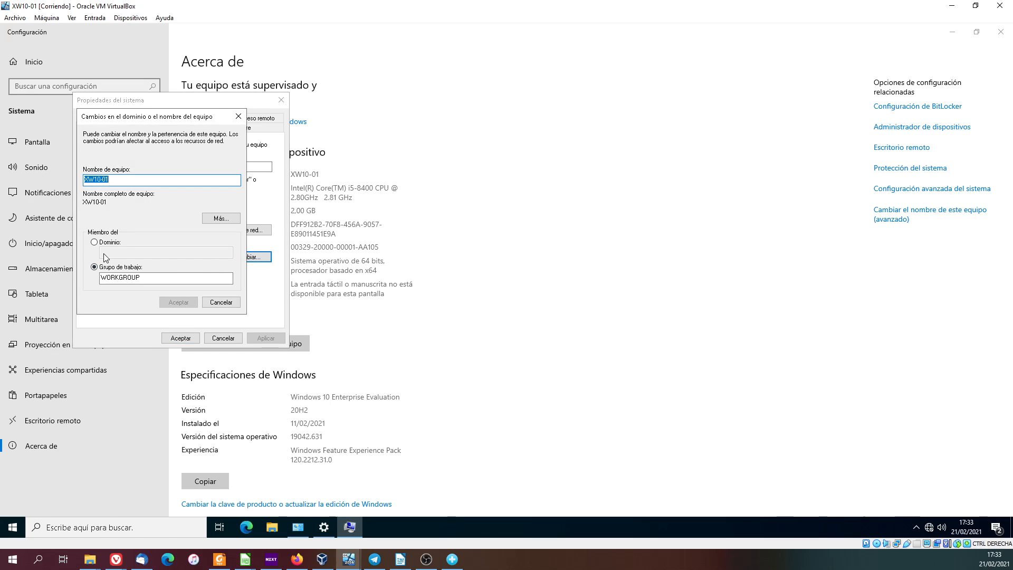
pyautogui.click(94, 242)
pyautogui.click(123, 254)
pyautogui.write('xilgaro')
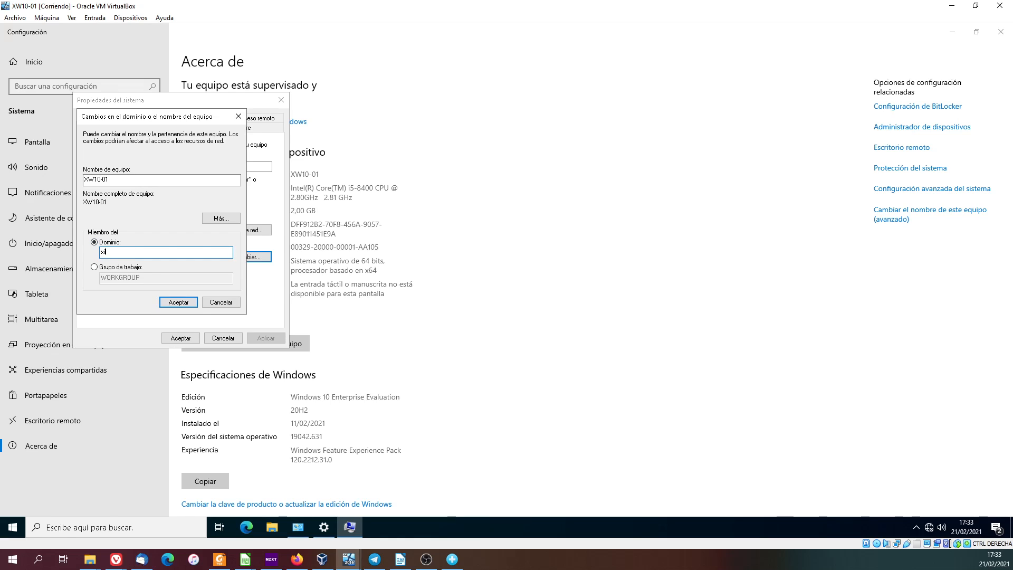
pyautogui.write('.local')
pyautogui.click(183, 303)
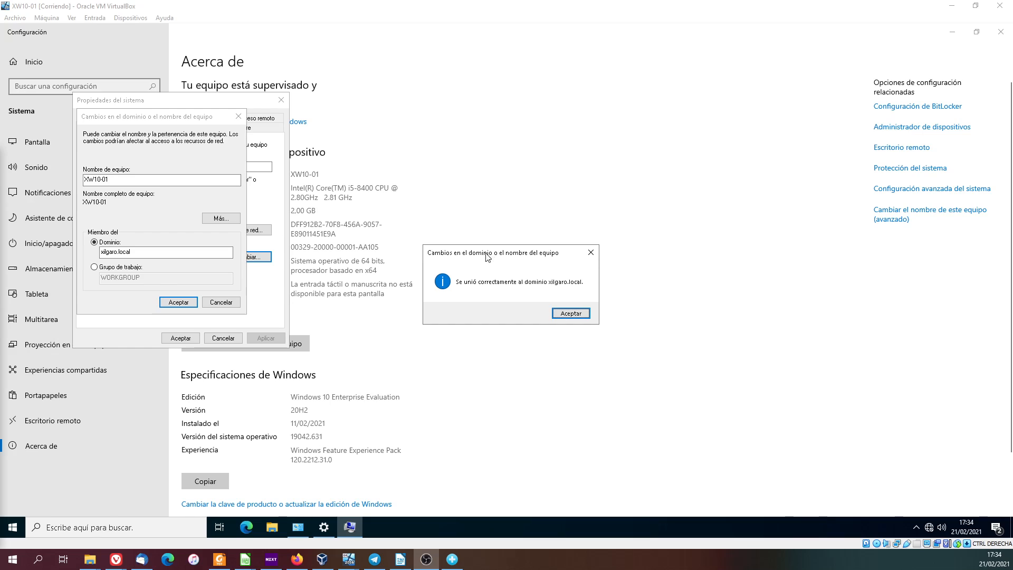
pyautogui.click(562, 313)
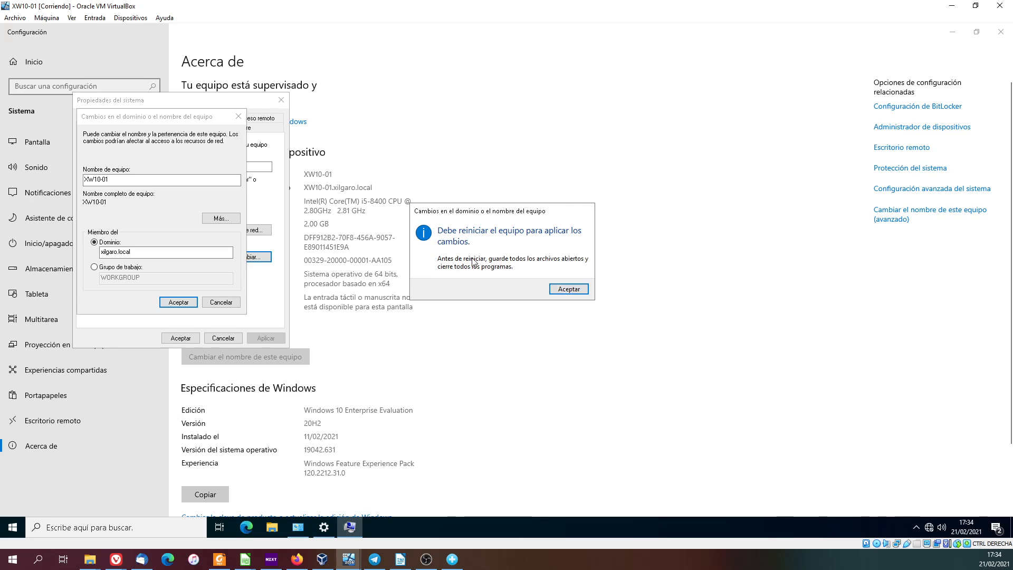
# Acknowledge the restart notice, close the system properties and restart the computer to apply the domain change.
pyautogui.click(568, 290)
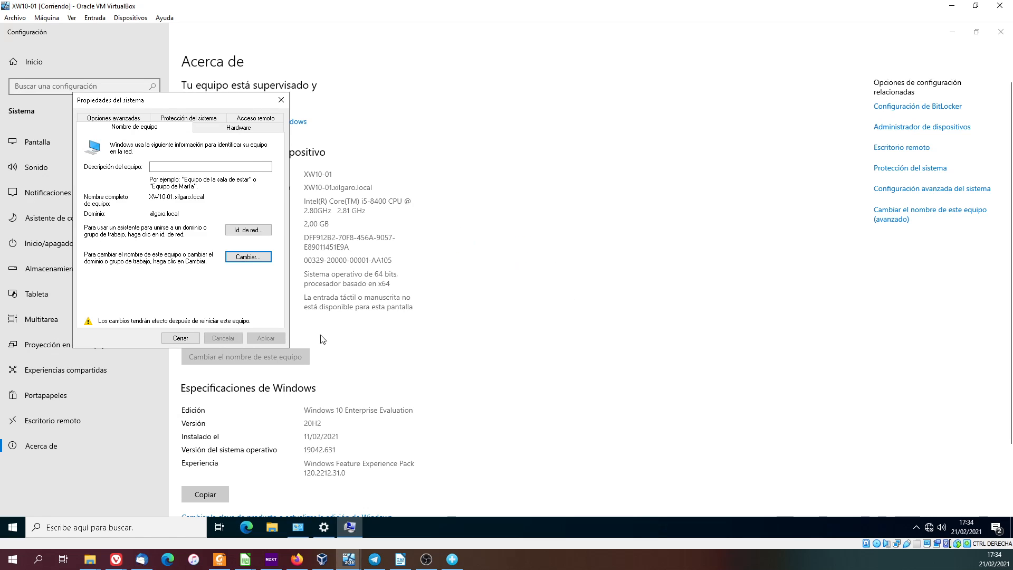
pyautogui.click(183, 340)
pyautogui.click(471, 292)
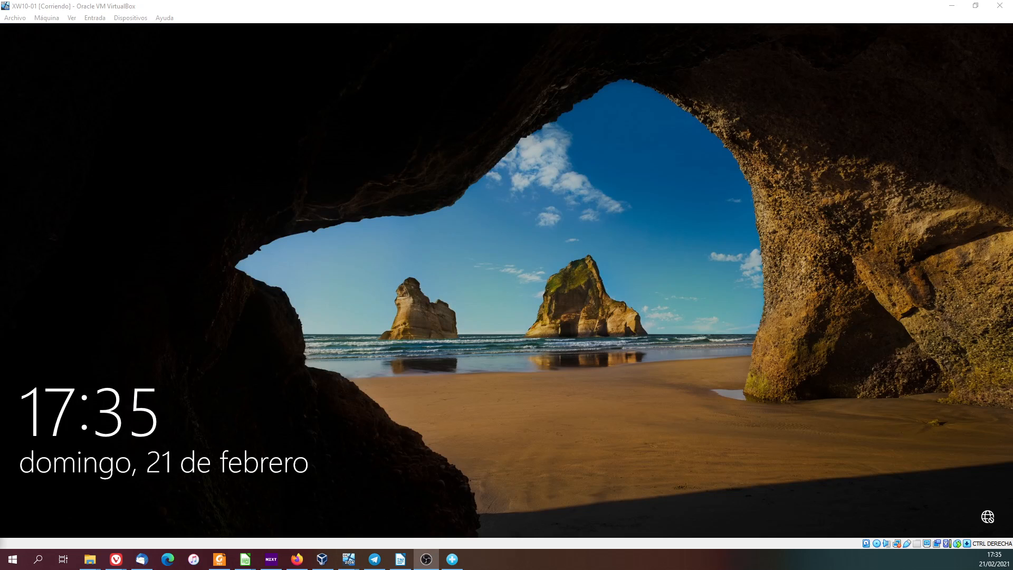
# Sign in to the XILGARO domain as another user, entering the domain account's user name and password.
pyautogui.click(485, 344)
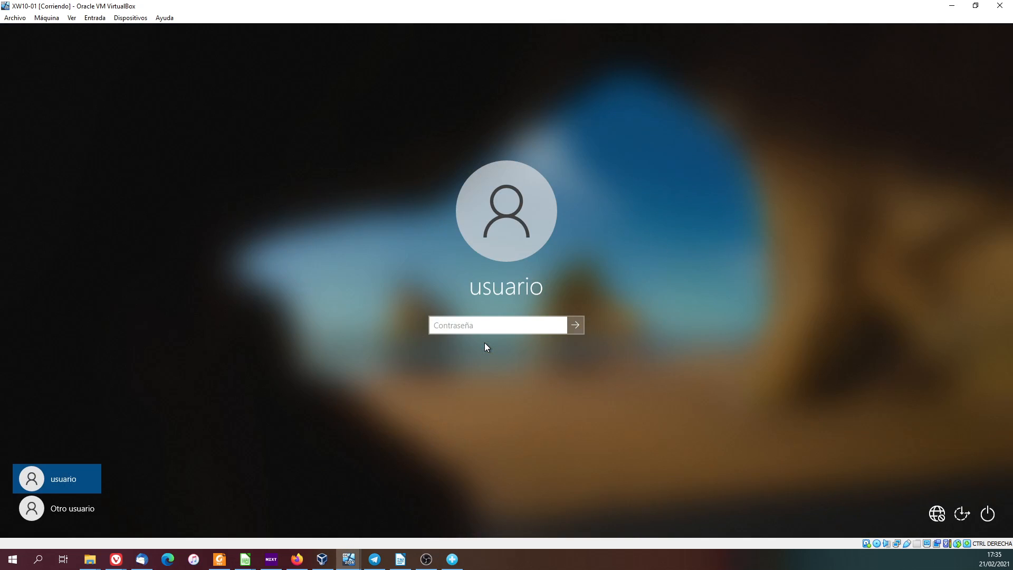
pyautogui.click(83, 514)
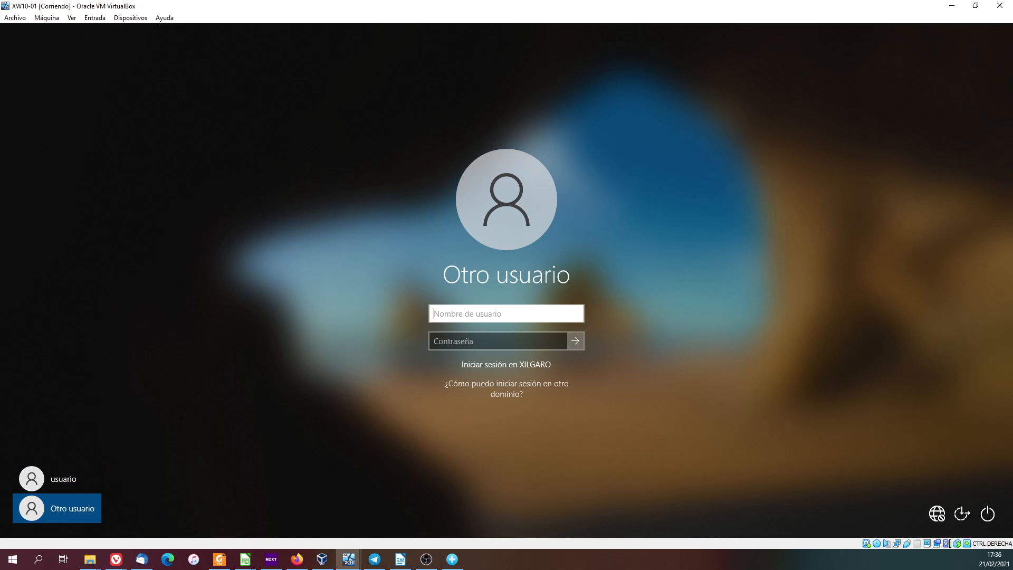
pyautogui.click(75, 480)
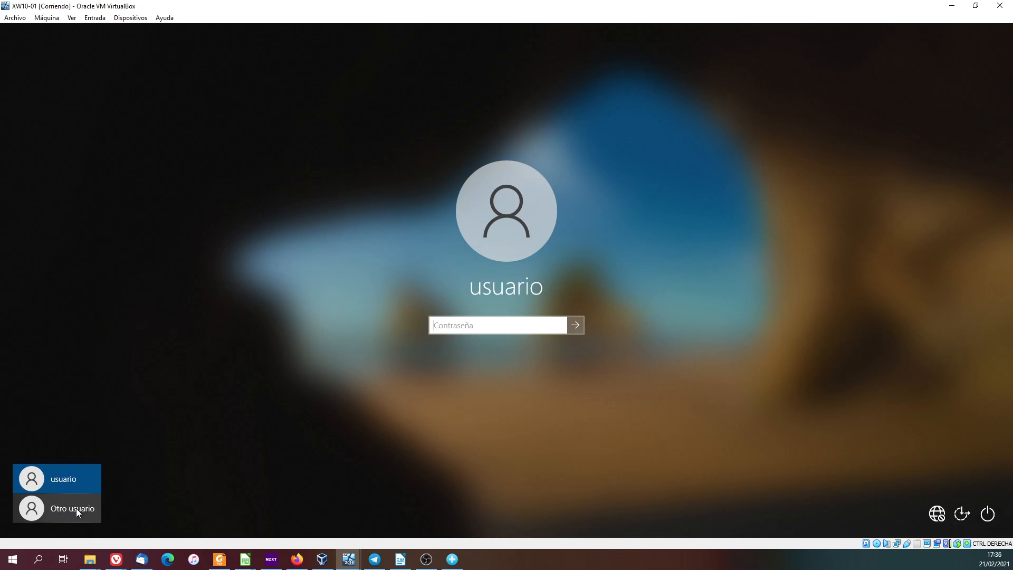
pyautogui.click(77, 509)
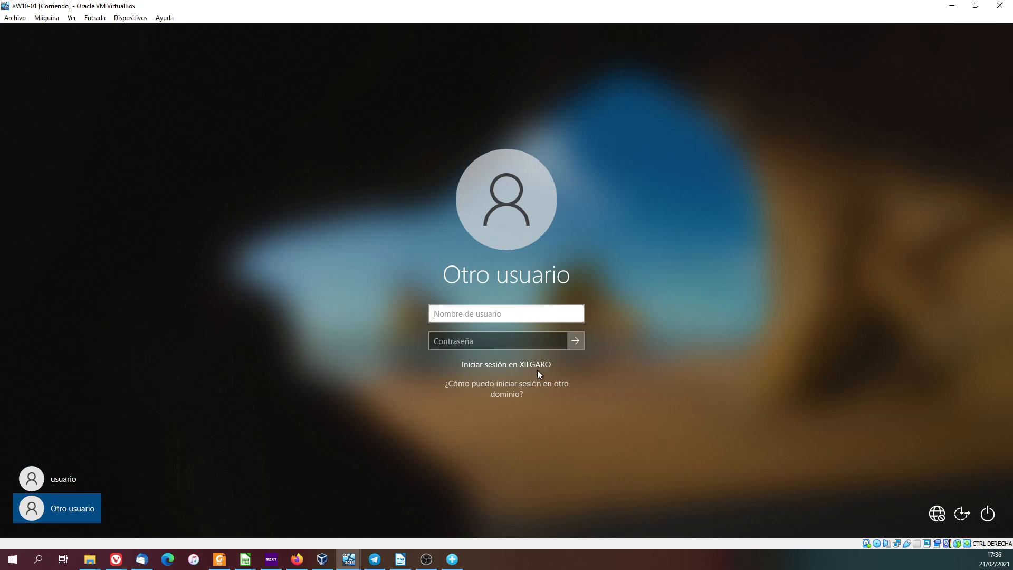
pyautogui.click(472, 313)
pyautogui.write('dani')
pyautogui.press('Tab')
pyautogui.write('•••••••')
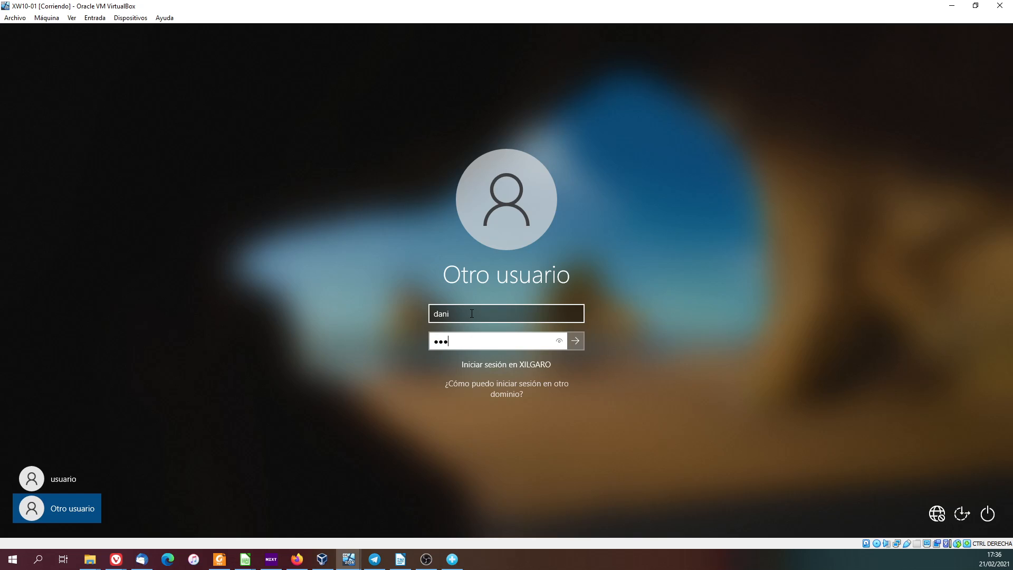
pyautogui.press('Return')
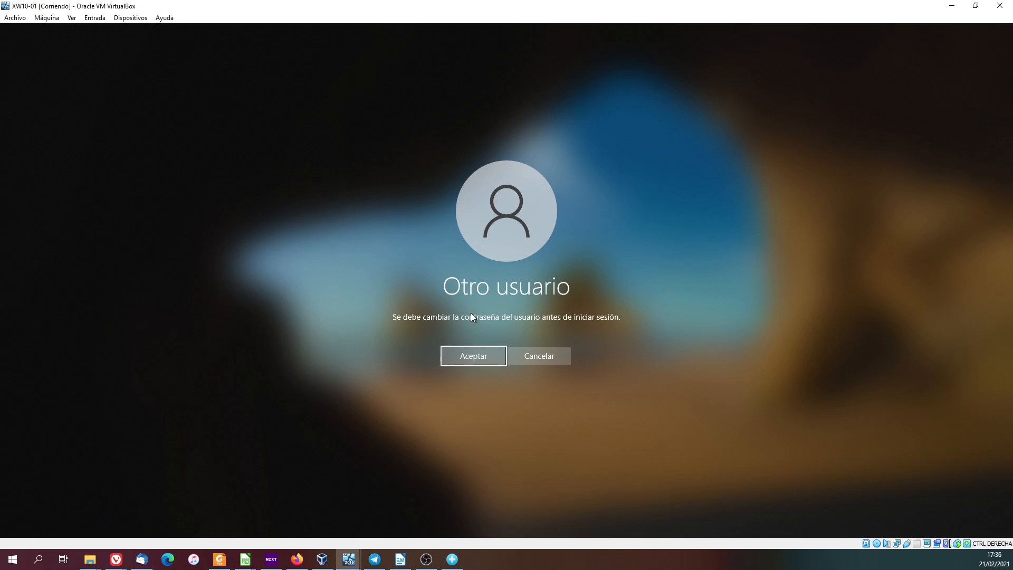
# Accept the required password change, enter and confirm a new account password, and continue signing in.
pyautogui.press('Return')
pyautogui.write('•••••••')
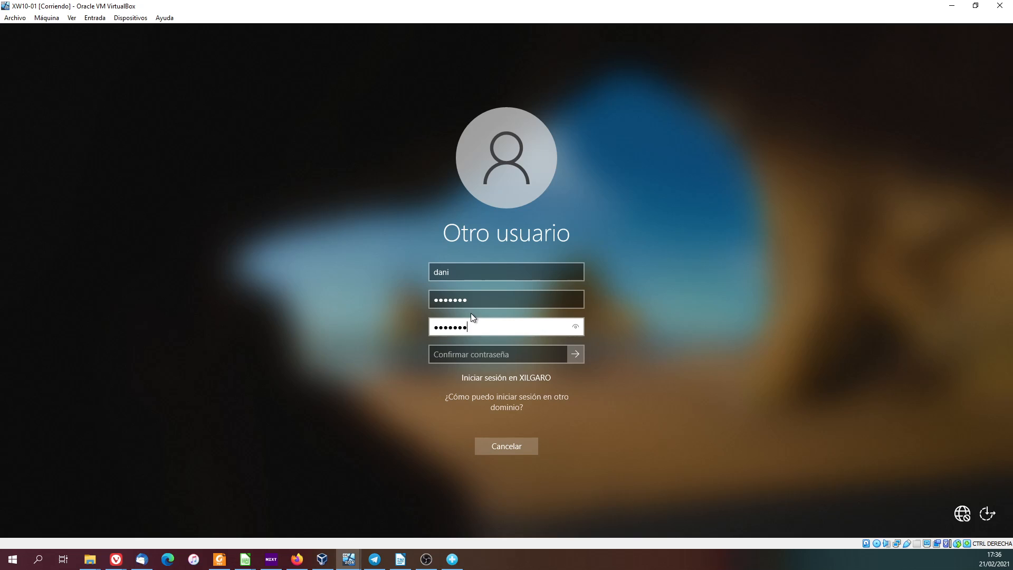
pyautogui.press('Tab')
pyautogui.write('•••••••')
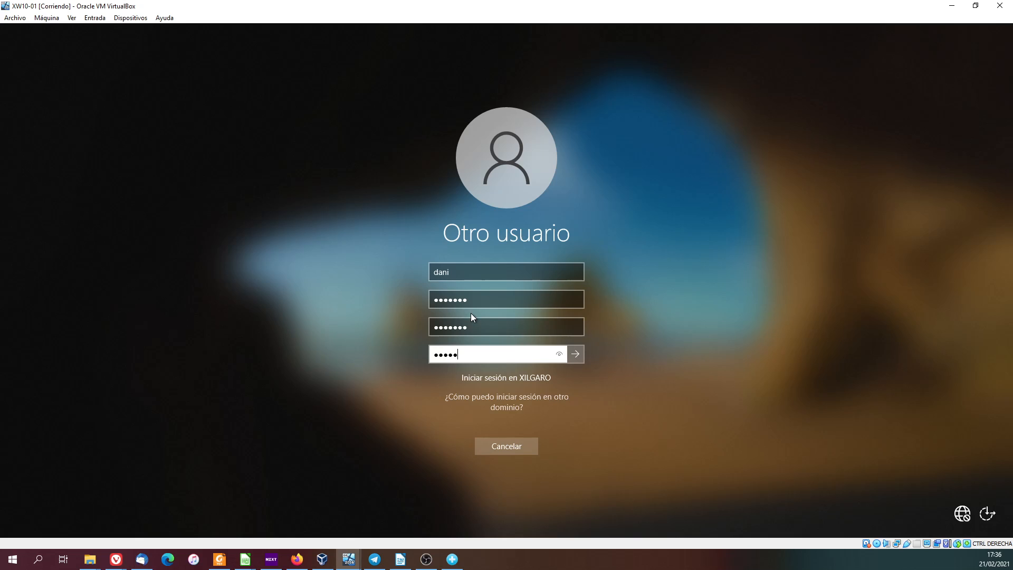
pyautogui.click(561, 354)
pyautogui.click(574, 354)
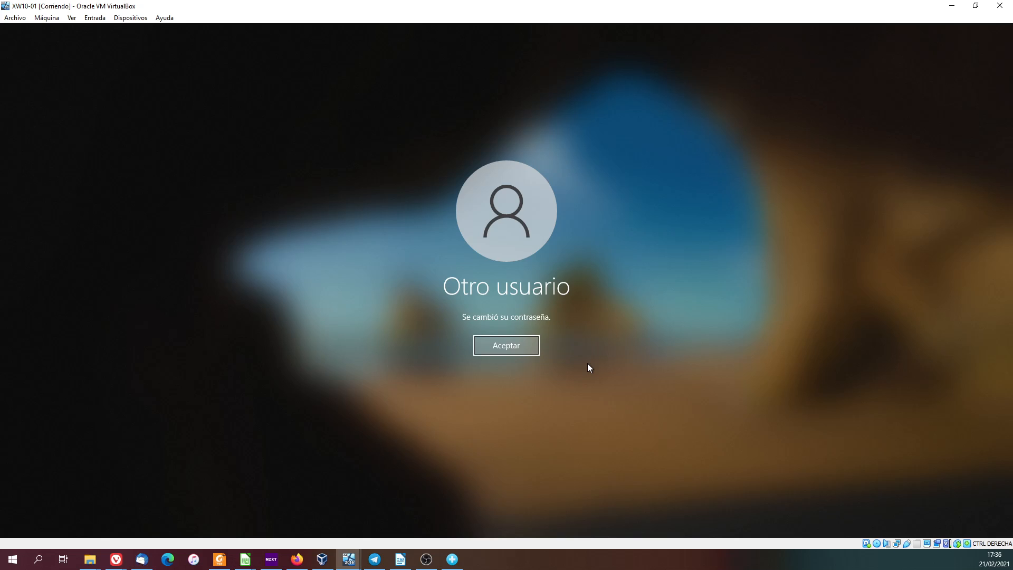
pyautogui.click(480, 347)
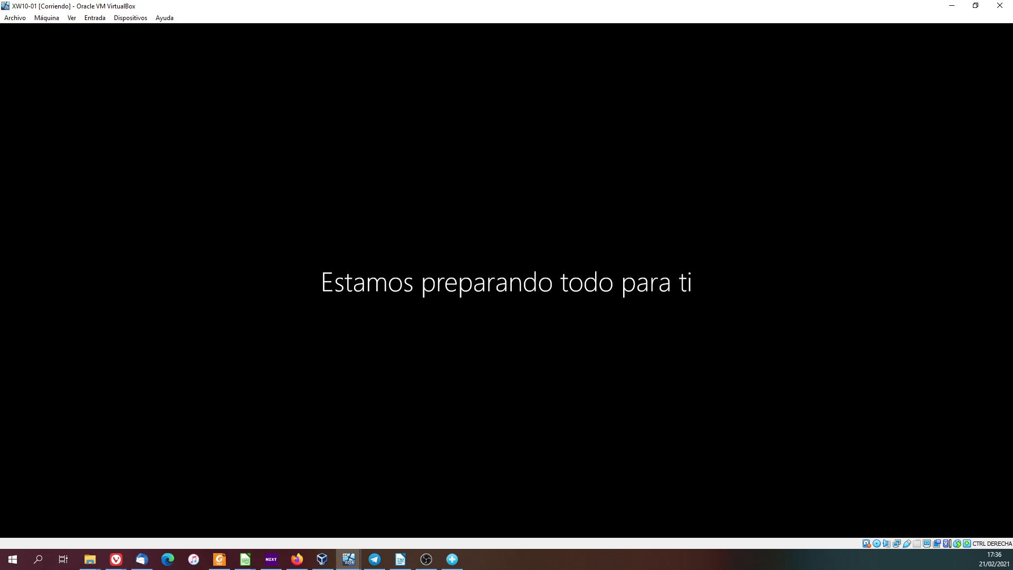
# Switch to the XDC-01 virtual machine, close the DHCP console and return Server Manager to its main Panel page.
pyautogui.moveTo(347, 558)
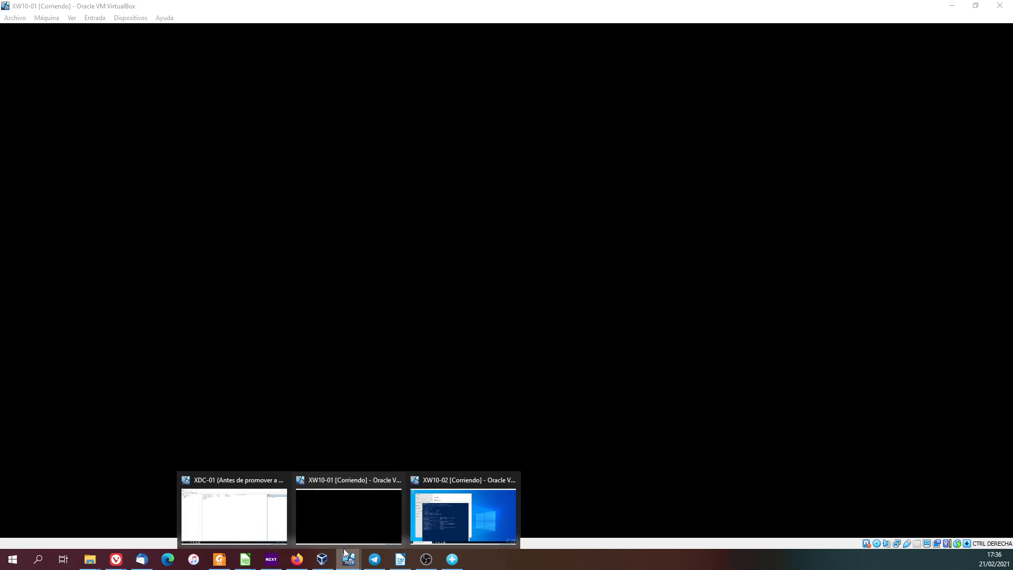
pyautogui.click(229, 520)
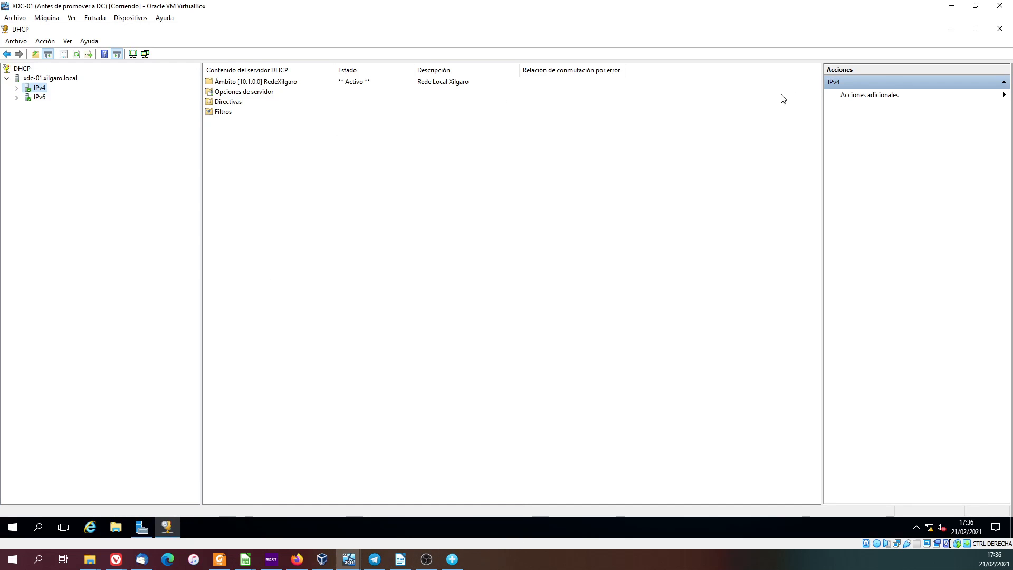
pyautogui.click(1000, 29)
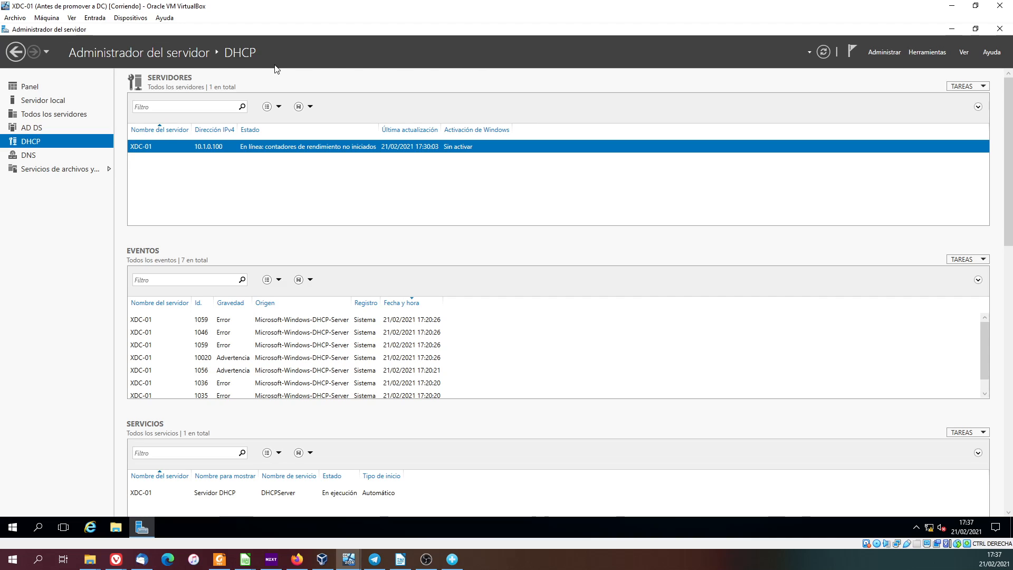
pyautogui.click(16, 52)
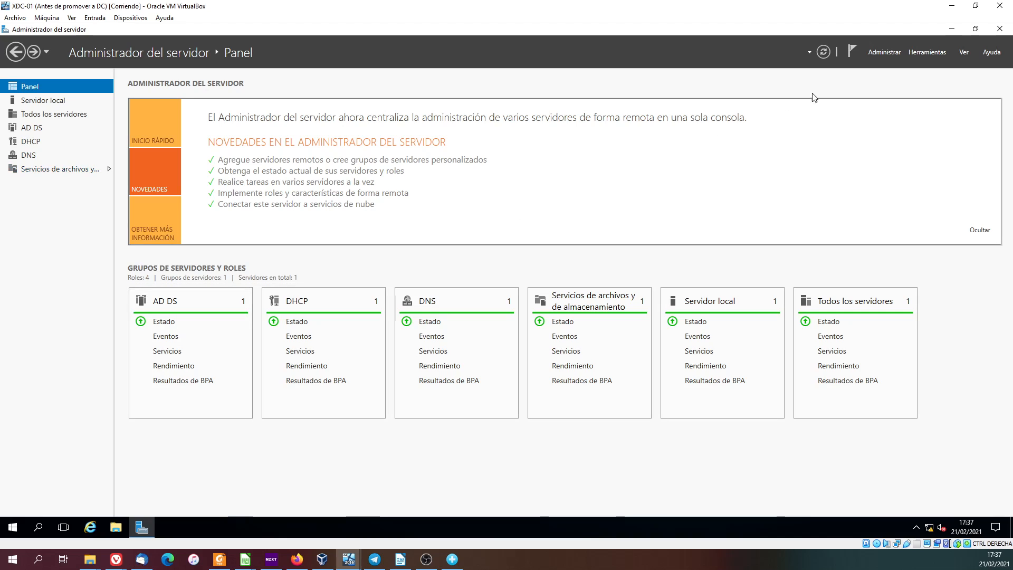
# Open Active Directory Users and Computers and check the Computers container of xilgaro.local for joined machines.
pyautogui.click(921, 52)
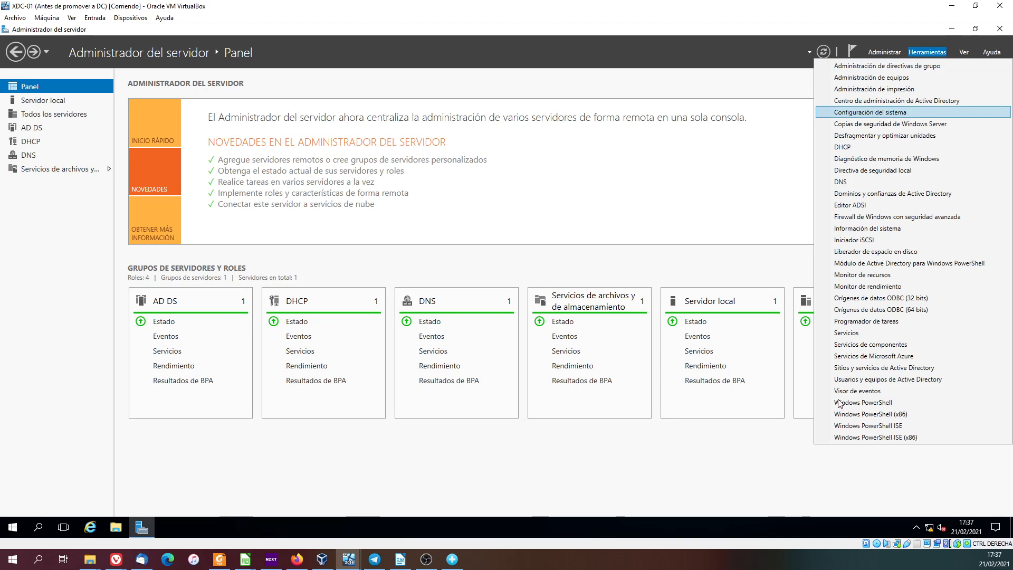
pyautogui.click(867, 379)
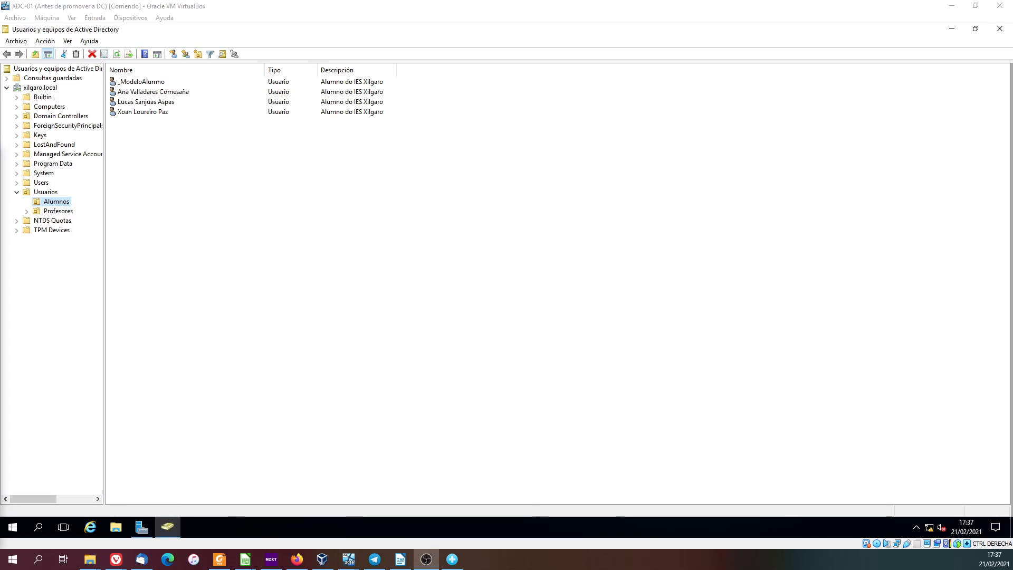
pyautogui.click(217, 260)
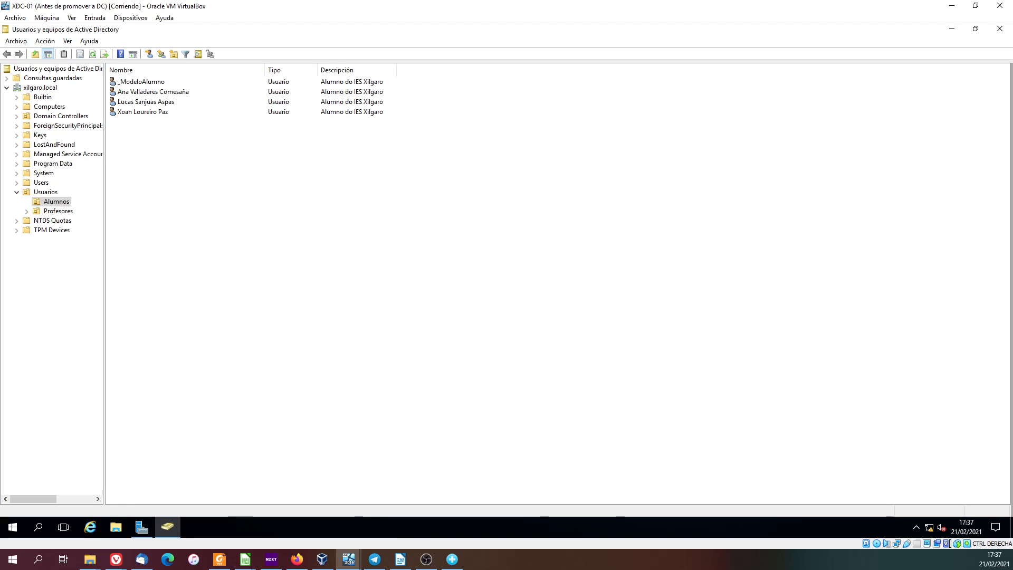
pyautogui.click(53, 107)
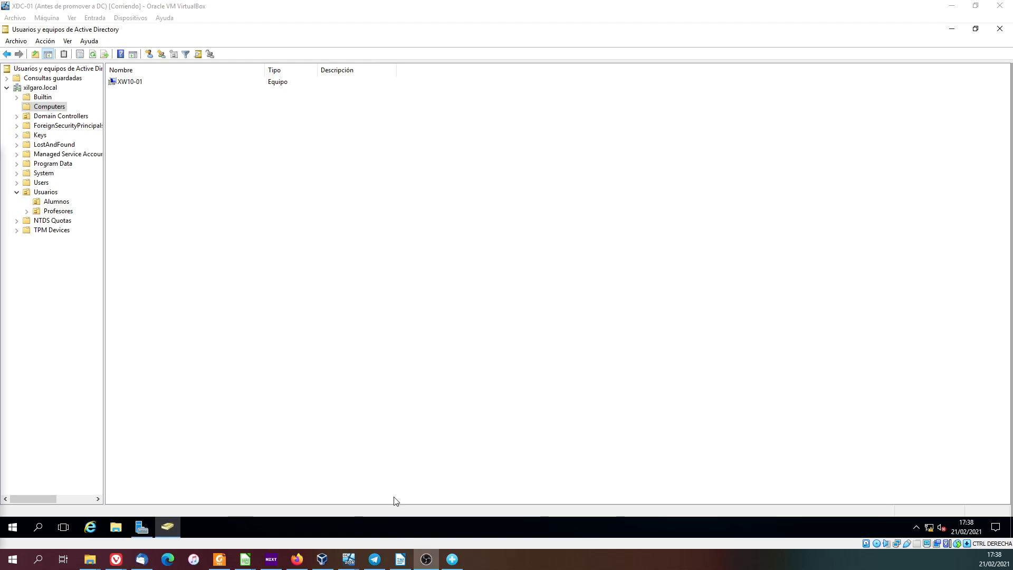
# Switch to the XW10-01 virtual machine and examine the profile folders in C:\Usuarios, including the contents of the domain user's folder.
pyautogui.moveTo(348, 559)
pyautogui.click(340, 516)
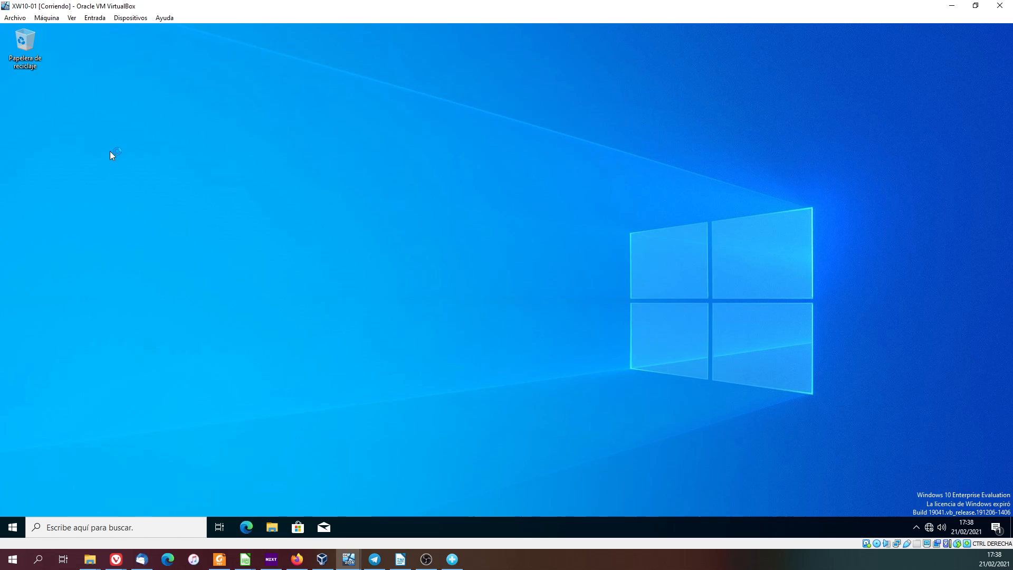
pyautogui.click(272, 528)
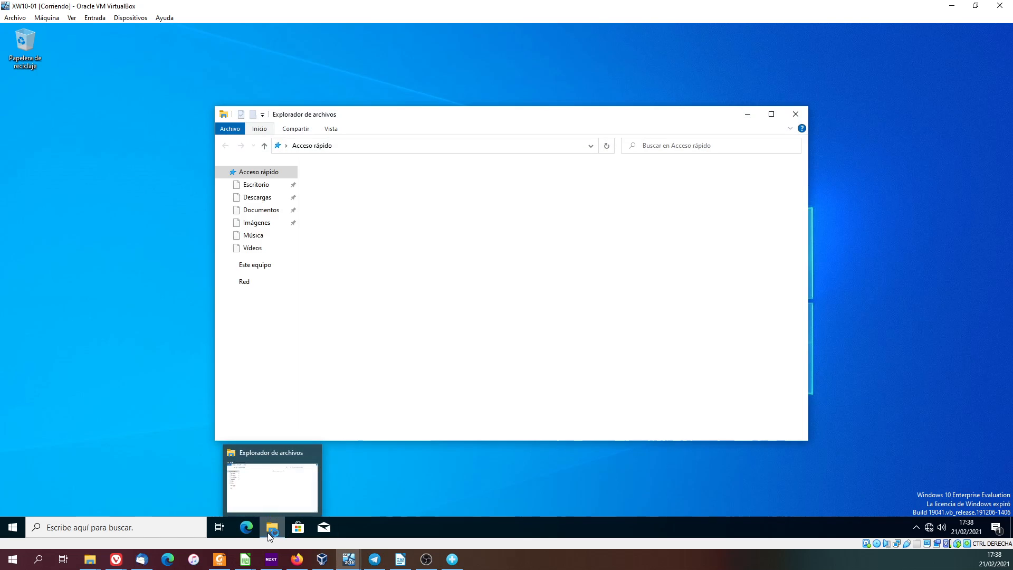
pyautogui.click(250, 267)
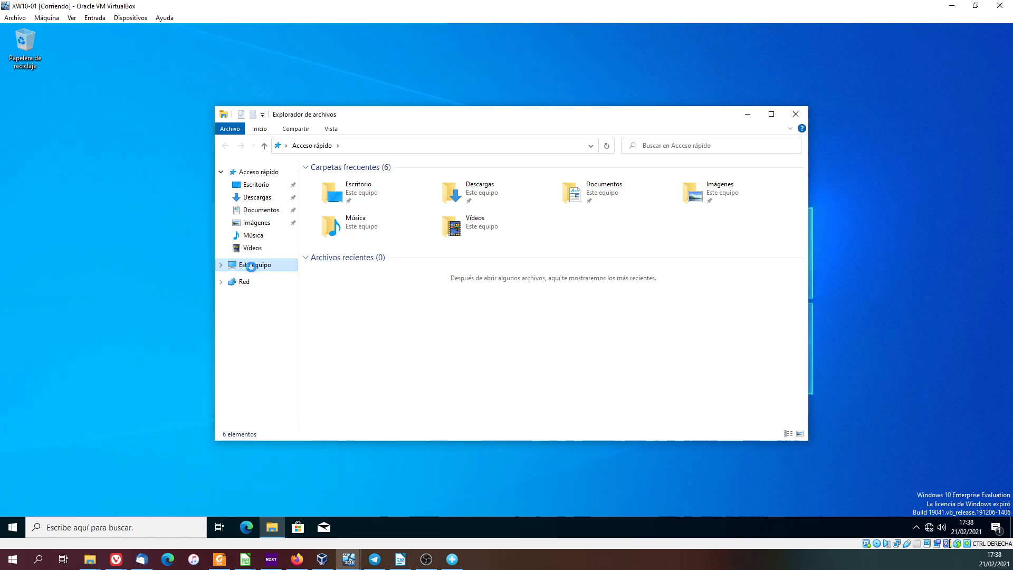
pyautogui.doubleClick(369, 287)
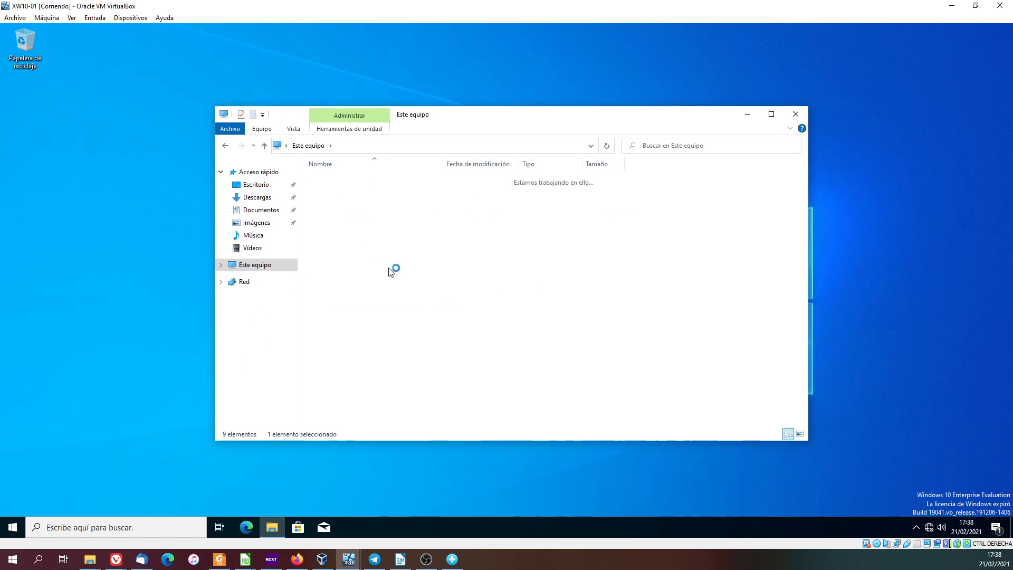
pyautogui.doubleClick(335, 213)
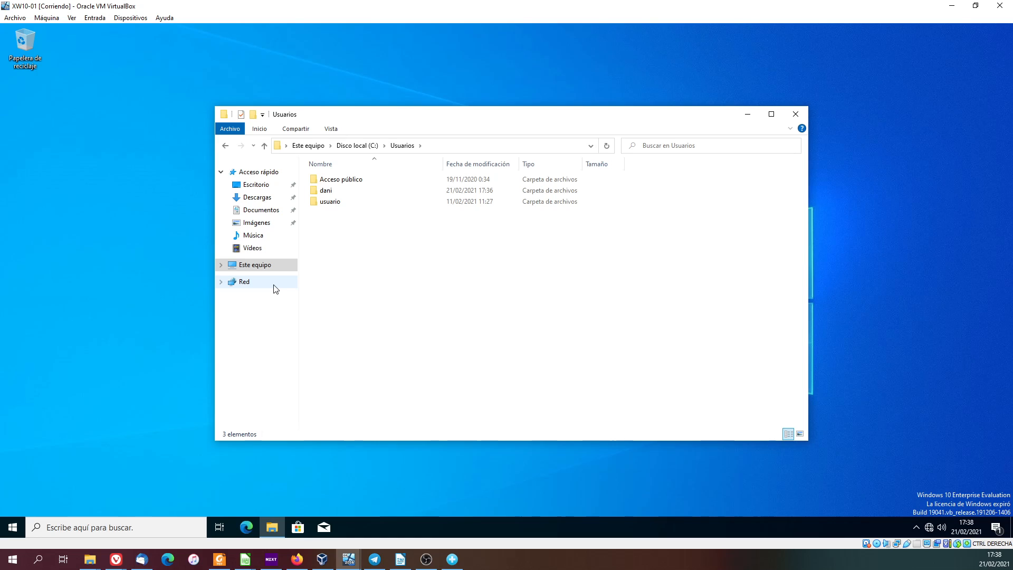
pyautogui.doubleClick(328, 191)
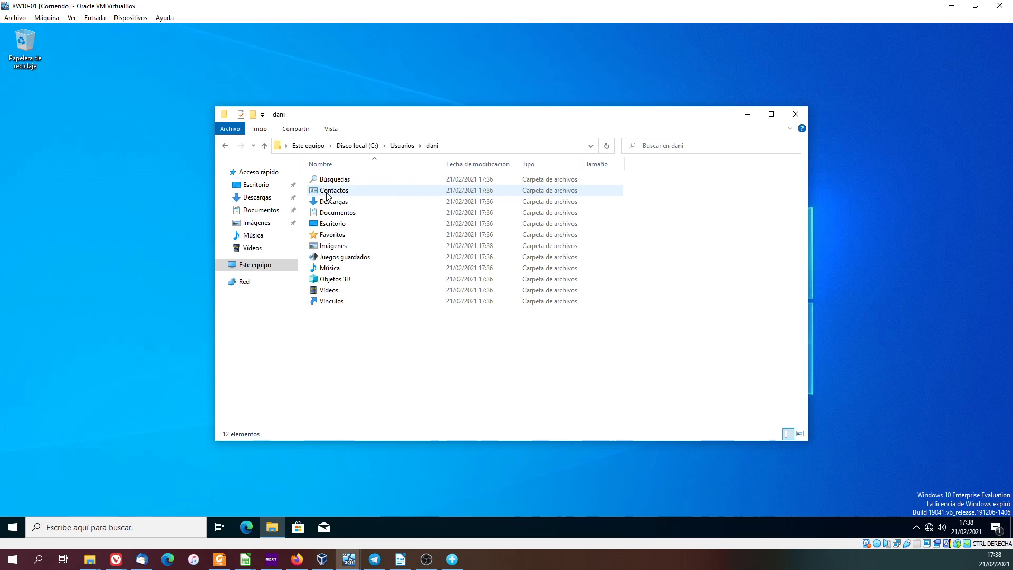
pyautogui.click(403, 148)
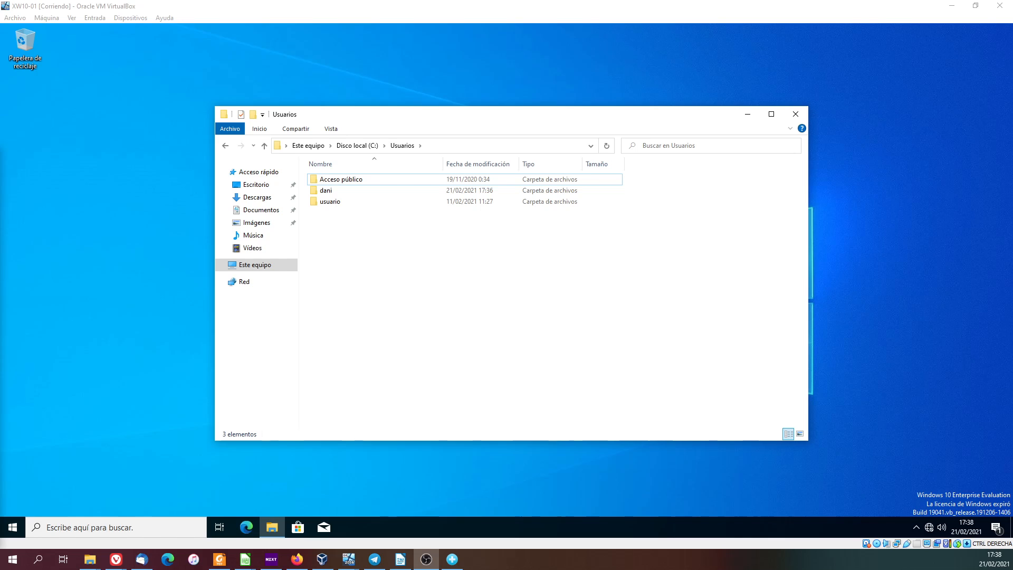
# Sign the domain user out of Windows and dismiss the lock screen to reach the sign-in screen.
pyautogui.click(13, 527)
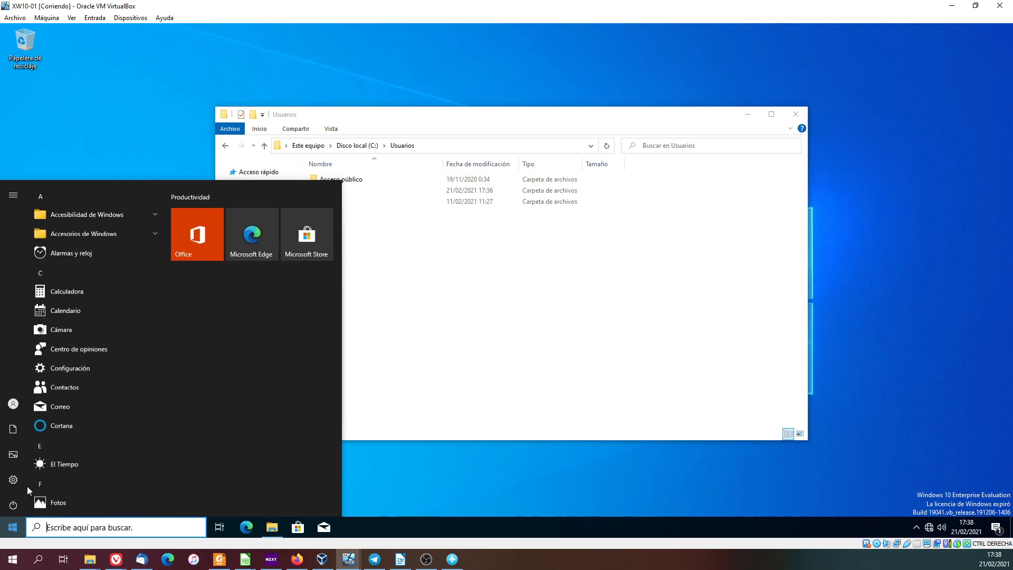
pyautogui.click(14, 403)
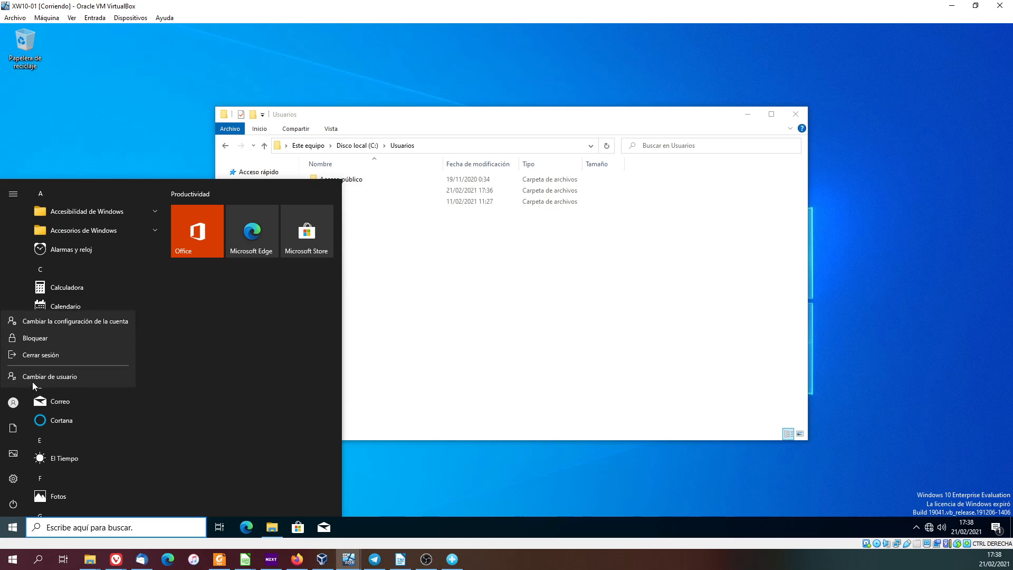
pyautogui.click(40, 358)
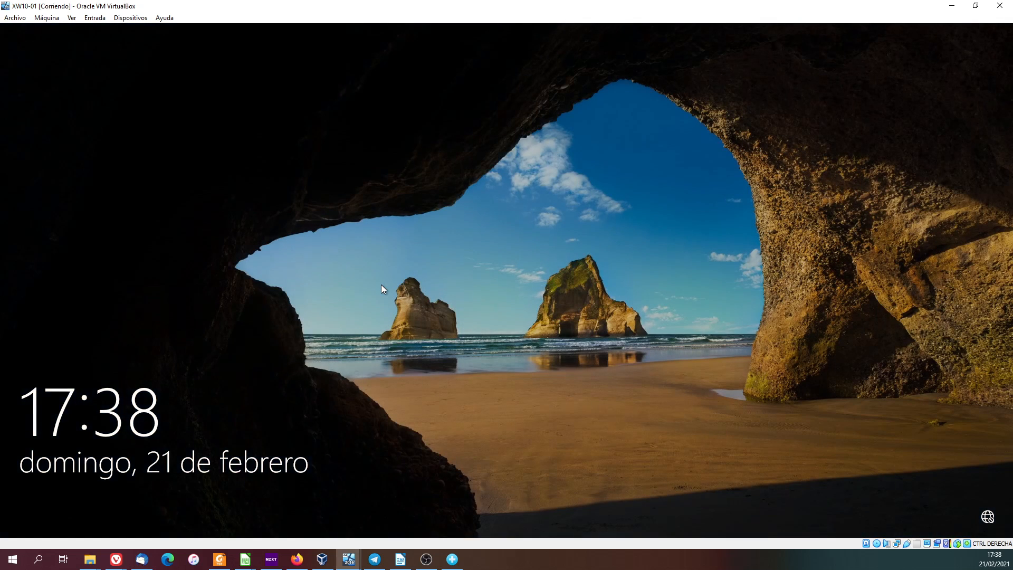
pyautogui.click(381, 285)
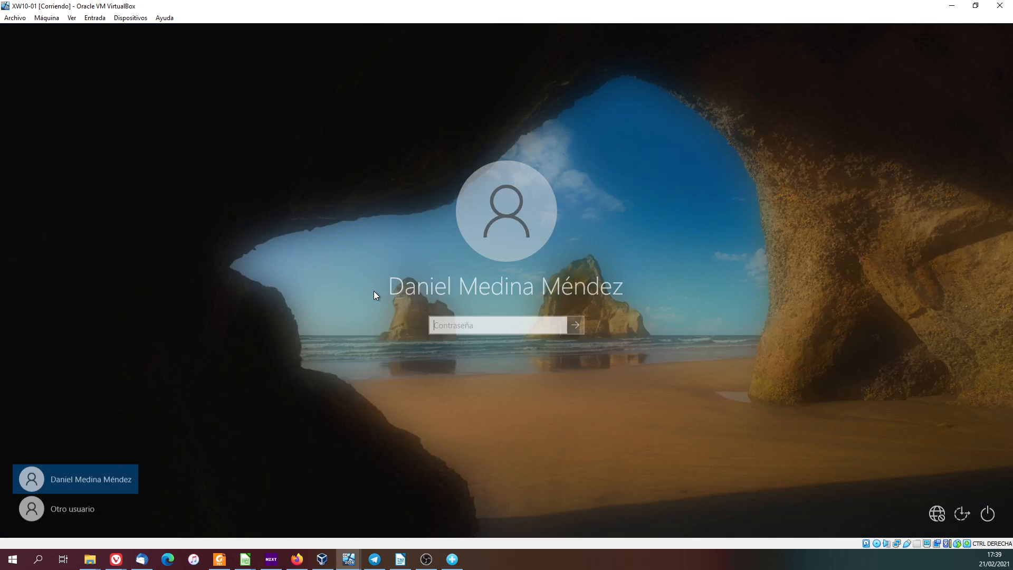
# Sign in as another user with the local account .\usuario, entering its account password.
pyautogui.click(74, 507)
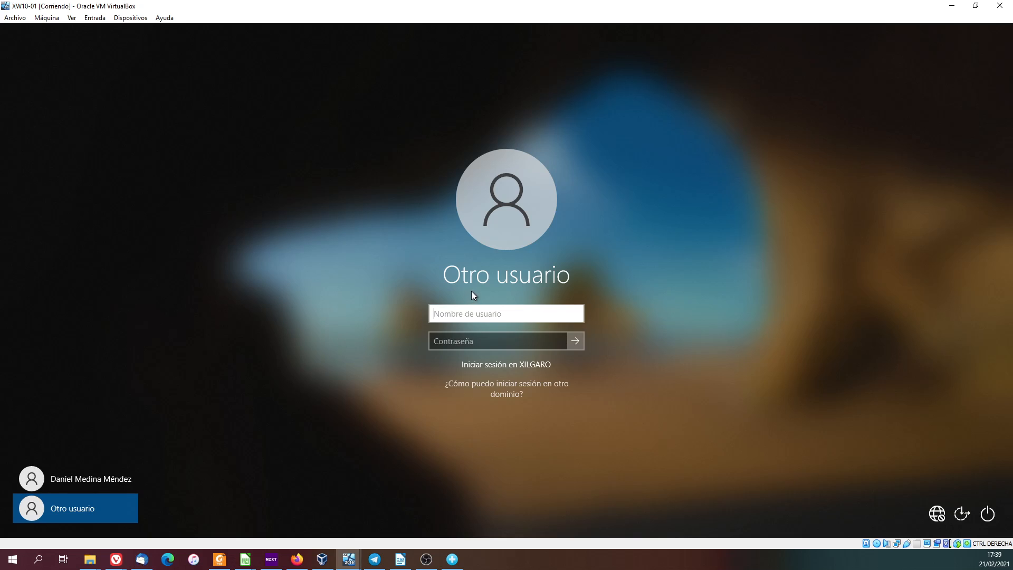
pyautogui.write('.\\usuario')
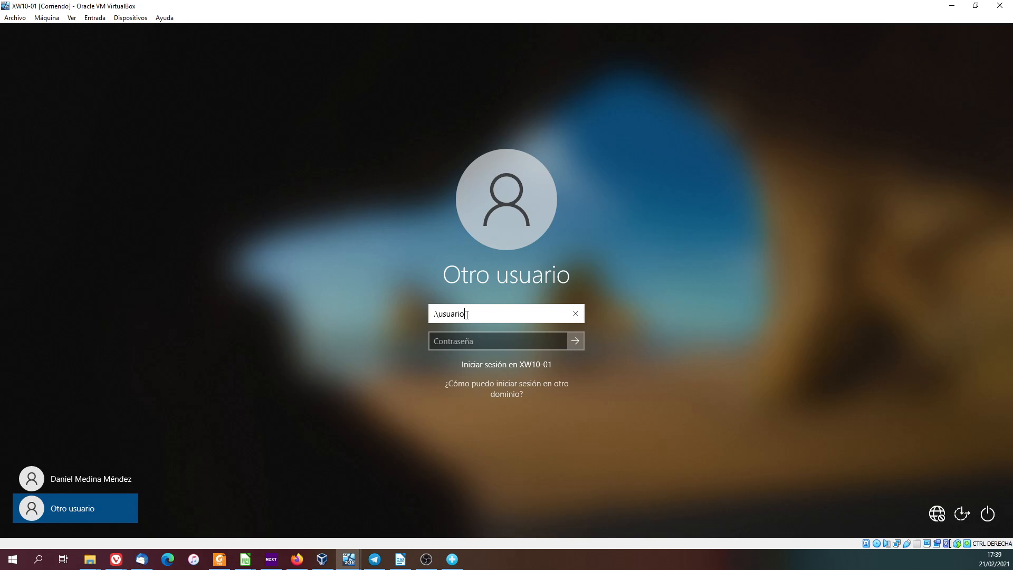
pyautogui.click(495, 345)
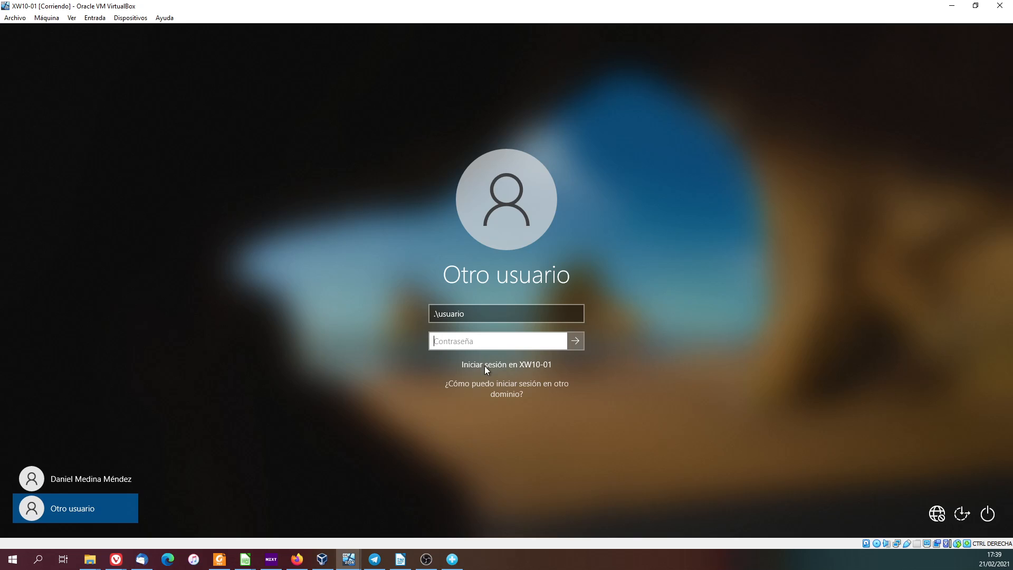
pyautogui.write('********')
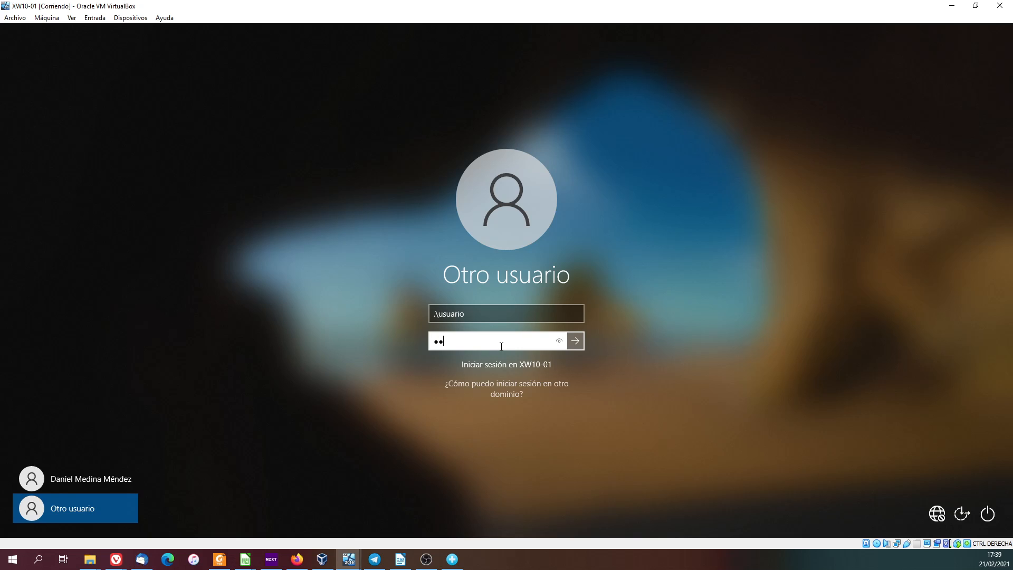
pyautogui.press('Return')
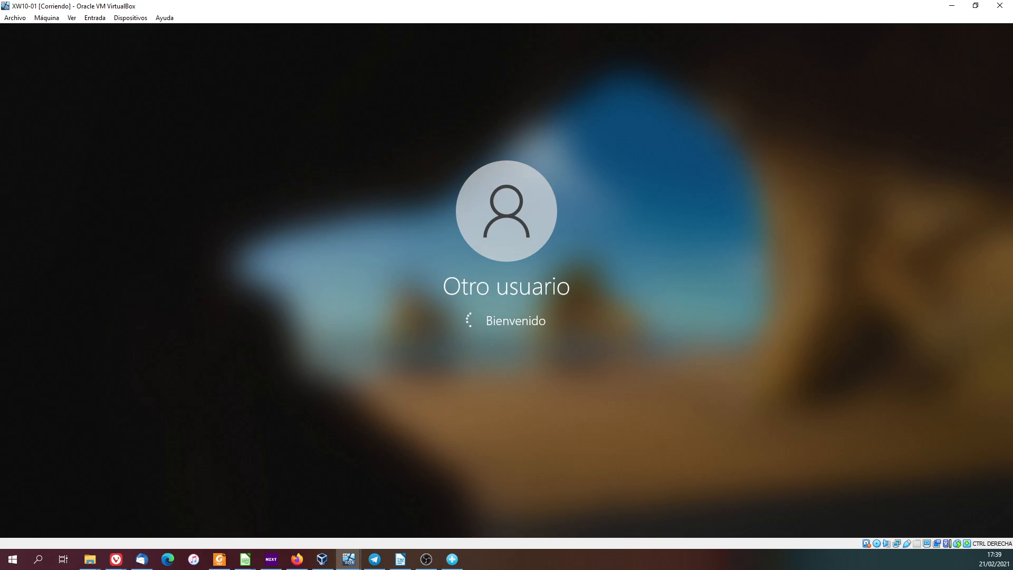